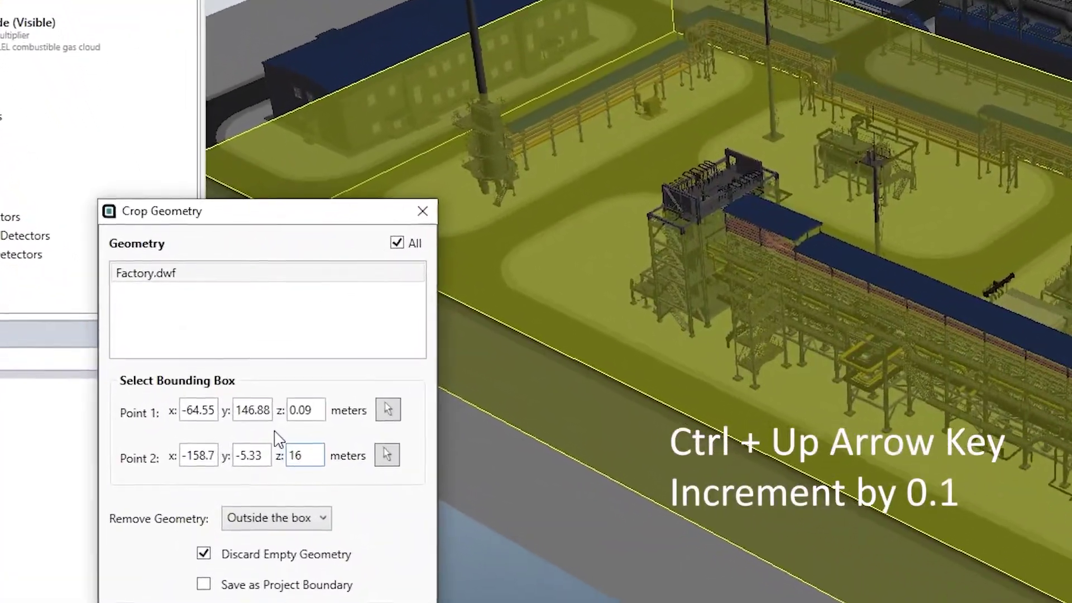
# Step: Raise the z coordinate of the crop box's Point 2 to 17.7 meters in 0.1 increments
pyautogui.hotkey('ctrl', 'Up')
pyautogui.hotkey('ctrl', 'Up')
pyautogui.hotkey('ctrl', 'Up')
pyautogui.hotkey('ctrl', 'Up')
pyautogui.hotkey('ctrl', 'Up')
pyautogui.hotkey('ctrl', 'Up')
pyautogui.hotkey('ctrl', 'Up')
pyautogui.hotkey('ctrl', 'Up')
pyautogui.hotkey('ctrl', 'Up')
pyautogui.hotkey('ctrl', 'Up')
pyautogui.hotkey('ctrl', 'Up')
pyautogui.hotkey('ctrl', 'Up')
pyautogui.hotkey('ctrl', 'Up')
pyautogui.hotkey('ctrl', 'Up')
pyautogui.hotkey('ctrl', 'Up')
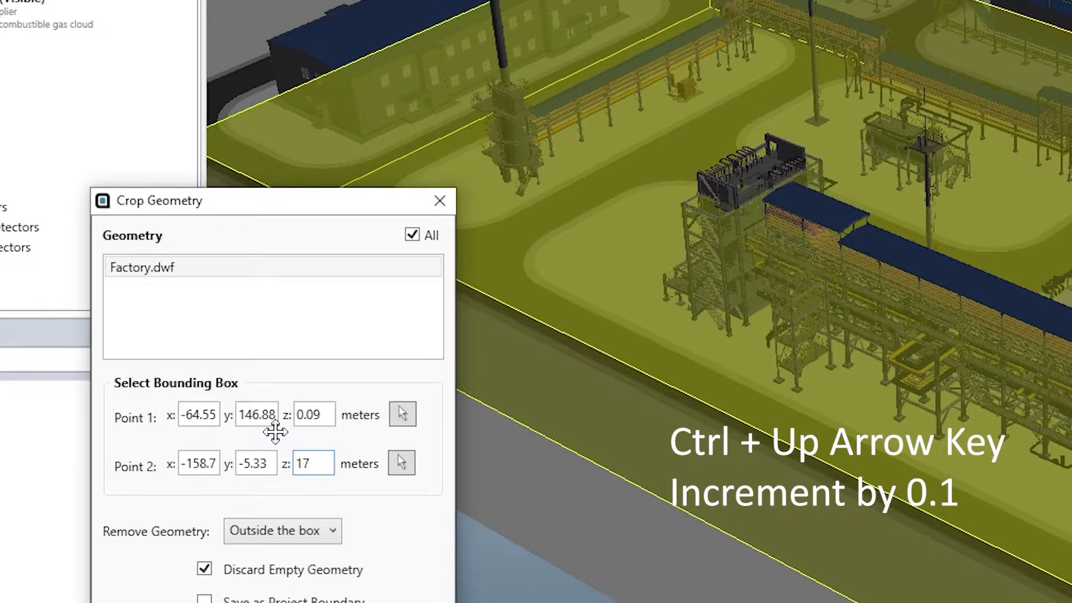
pyautogui.hotkey('ctrl', 'Up')
pyautogui.hotkey('ctrl', 'Up')
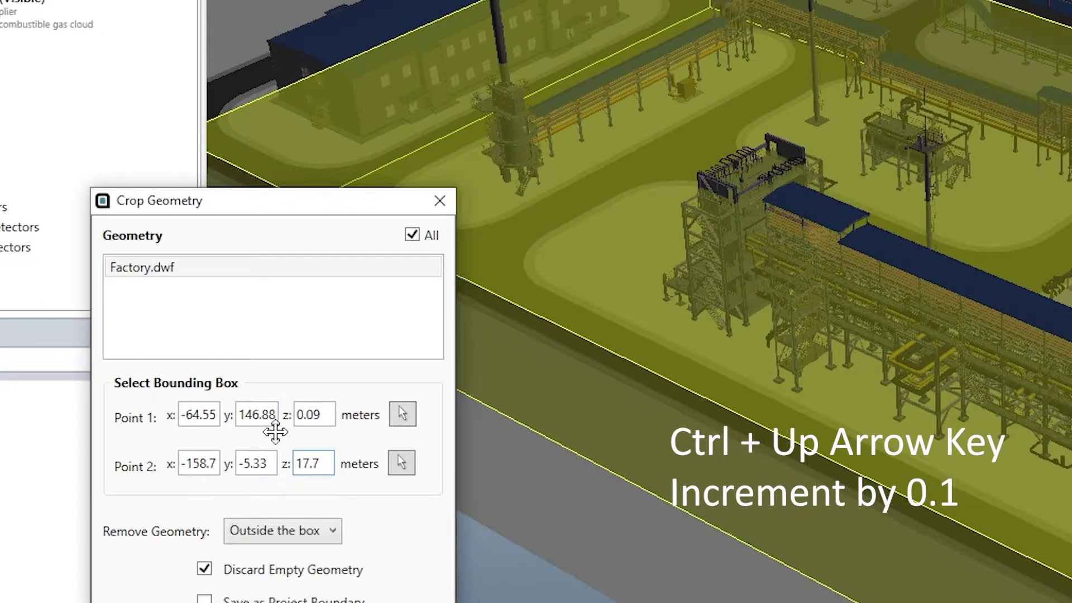
# Step: Raise the z coordinate of the crop box's Point 2 to 24.7 meters in increments of 1.0
pyautogui.hotkey('shift', 'Up')
pyautogui.hotkey('shift', 'Up')
pyautogui.hotkey('shift', 'Up')
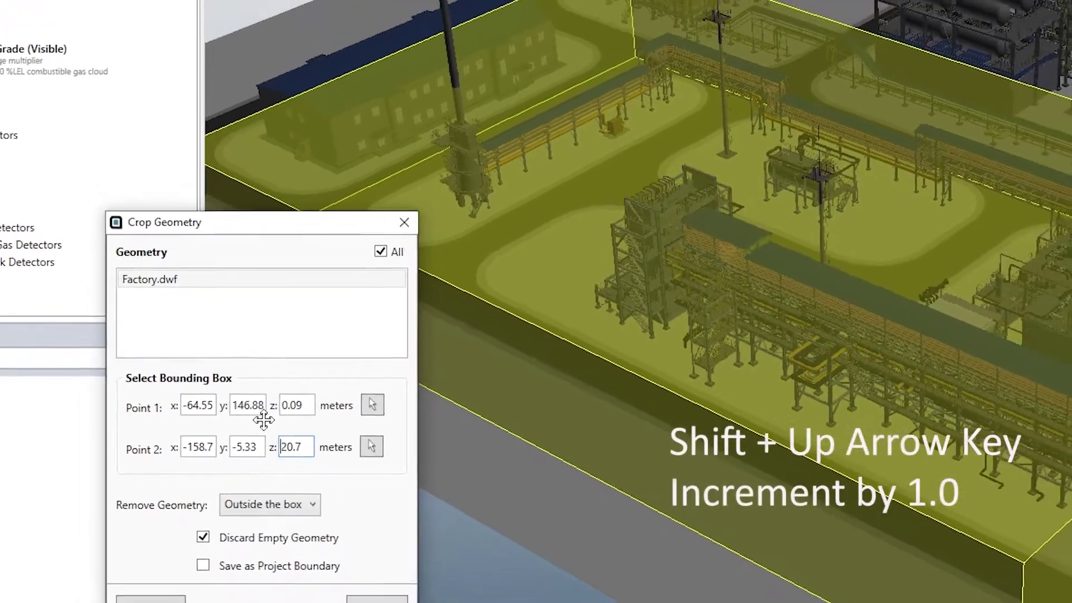
pyautogui.hotkey('shift', 'Up')
pyautogui.hotkey('shift', 'Up')
pyautogui.hotkey('shift', 'Up')
pyautogui.hotkey('shift', 'Up')
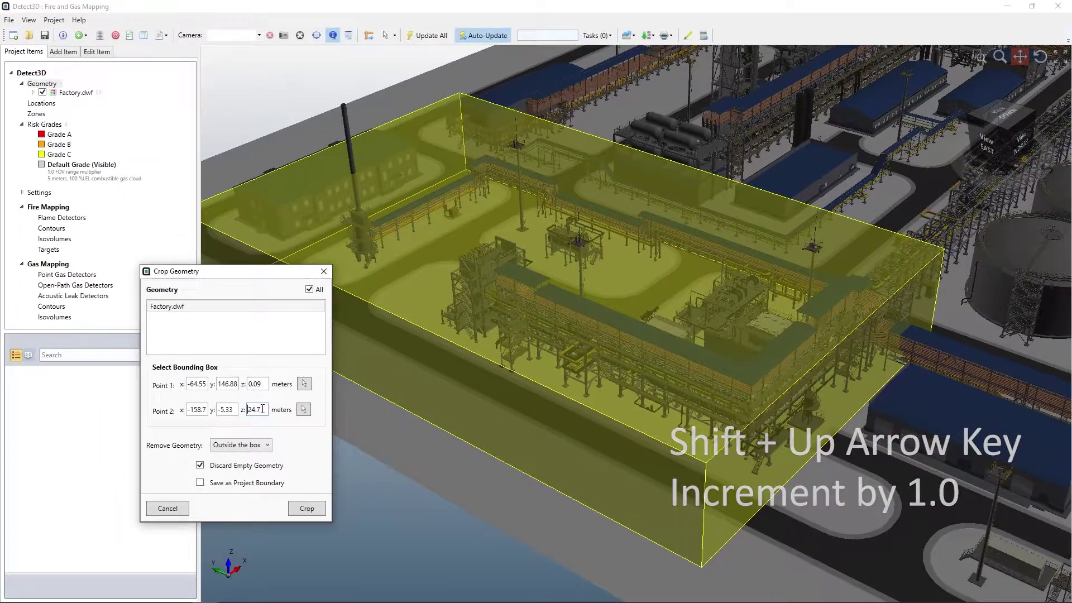
# Step: Set the crop box's z coordinates to 45 meters for Point 2 and -1 meters for Point 1
pyautogui.write('45')
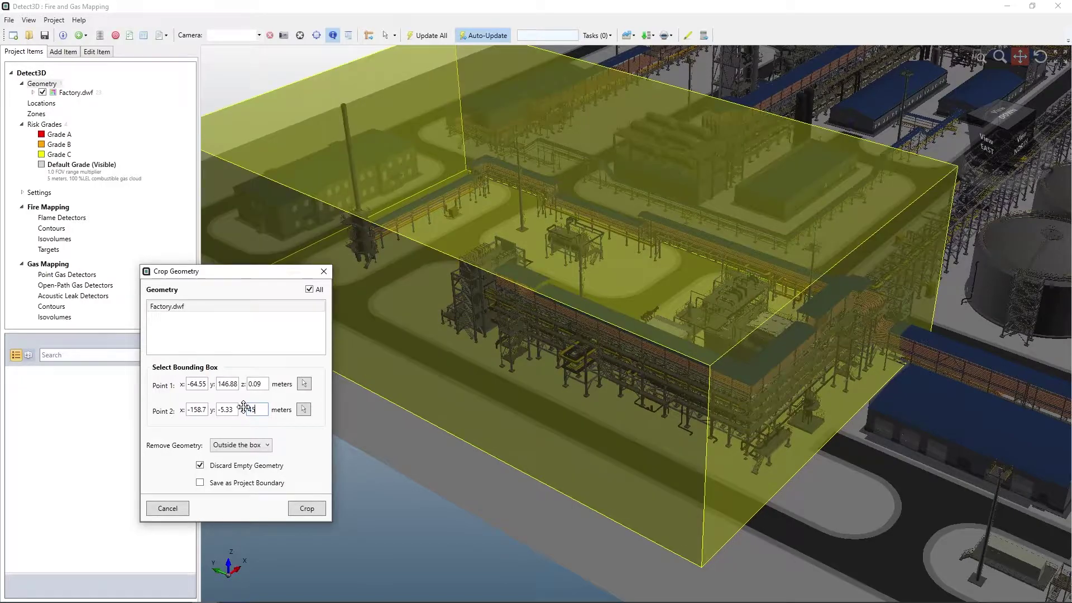
pyautogui.click(250, 384)
pyautogui.write('-1')
# Step: Crop Factory.dwf with geometry removal set to outside the box
pyautogui.moveTo(399, 348); pyautogui.dragTo(620, 374, button='middle')
pyautogui.click(263, 445)
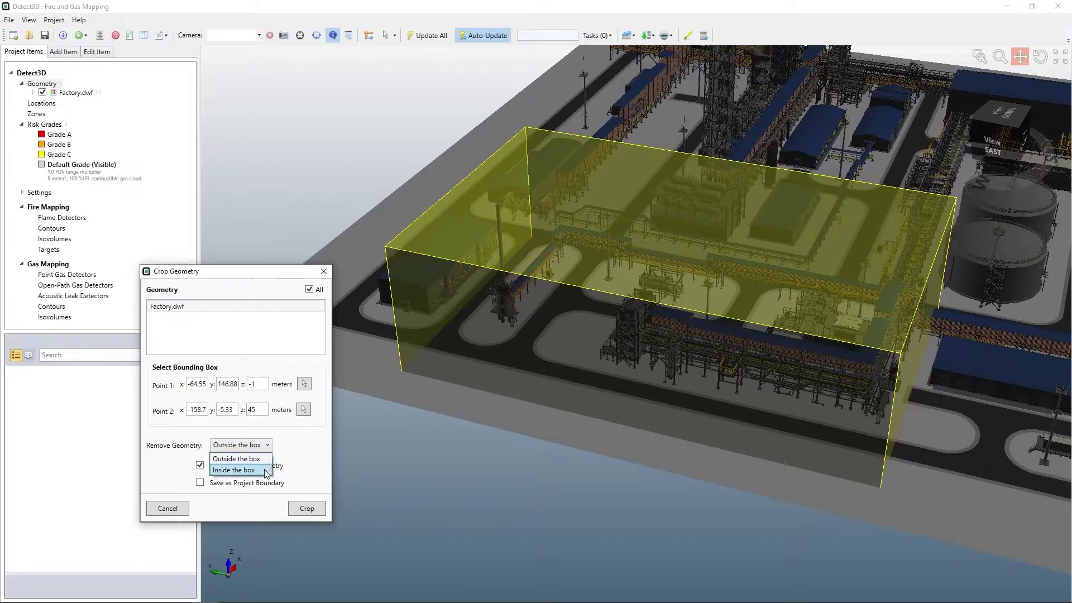
pyautogui.click(267, 459)
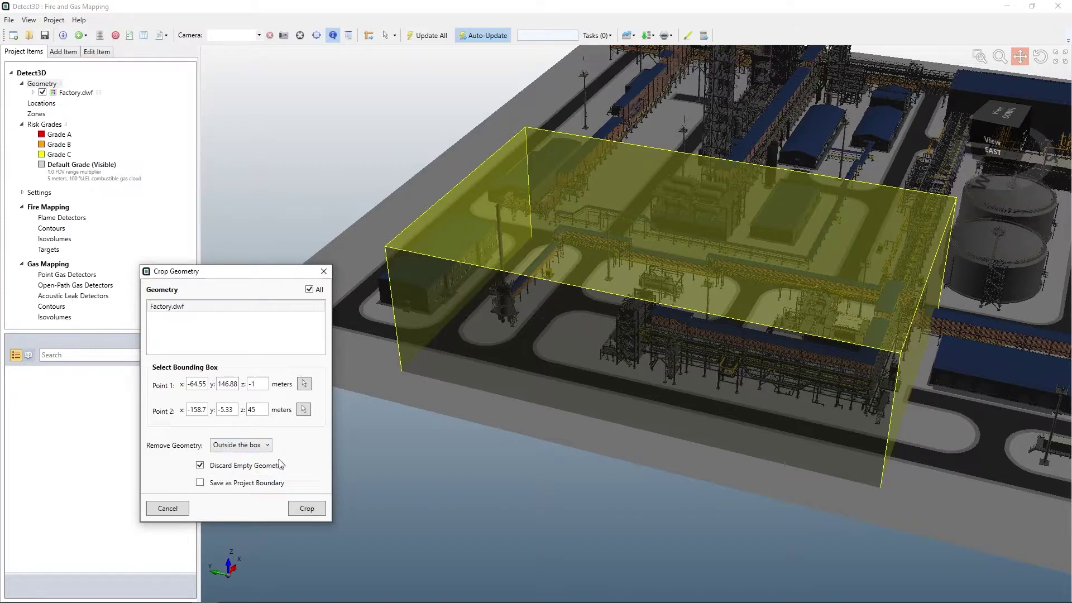
pyautogui.click(307, 508)
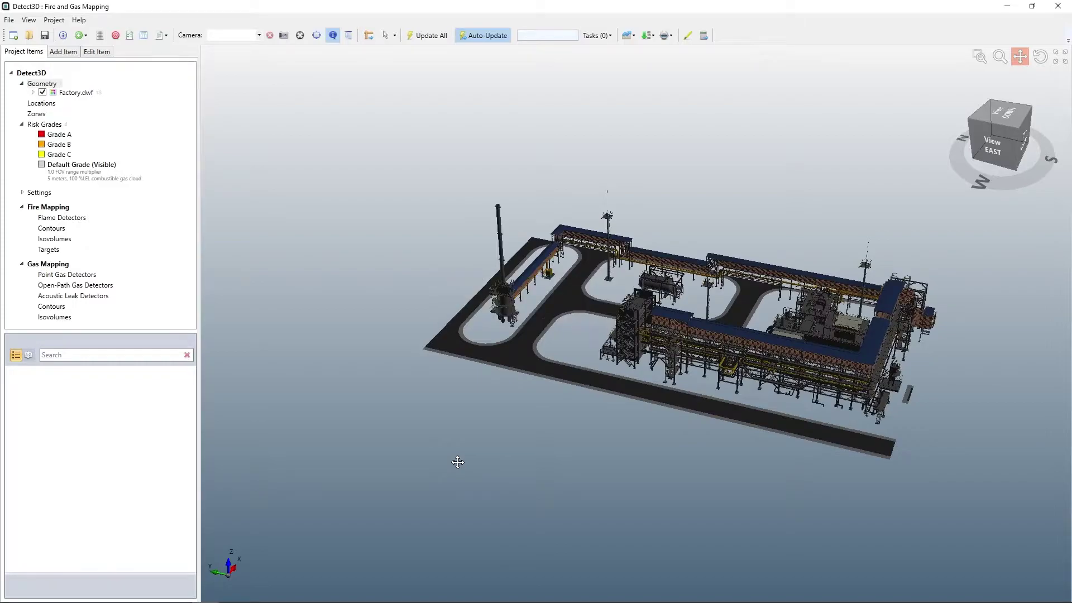
pyautogui.scroll(3, 796, 365)
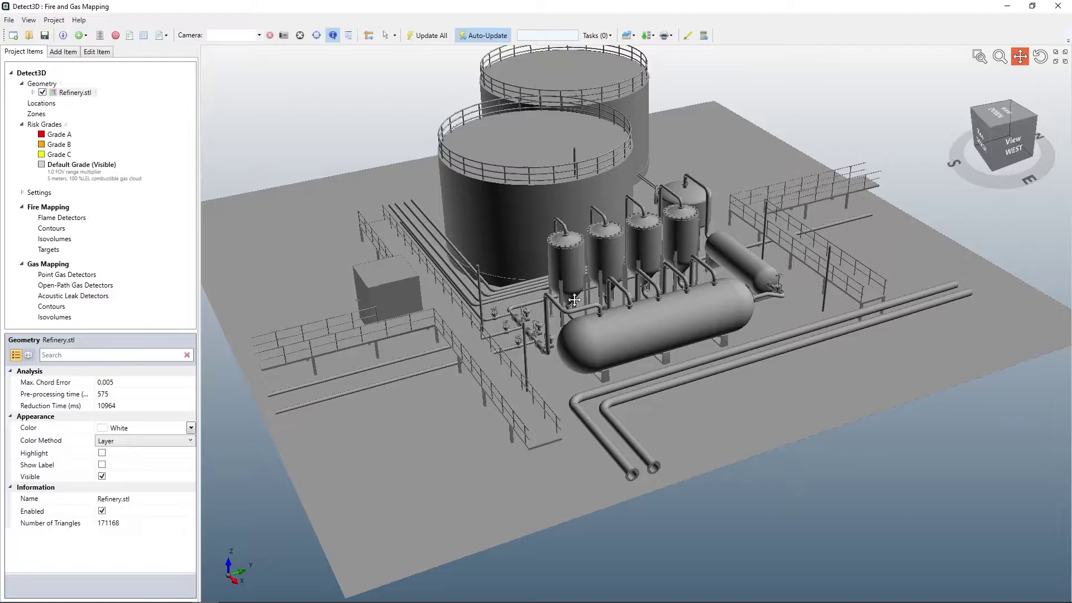
# Step: Open Refinery.stl for editing and select its entire geometry with the Equipment Pick Tool
pyautogui.rightClick(88, 94)
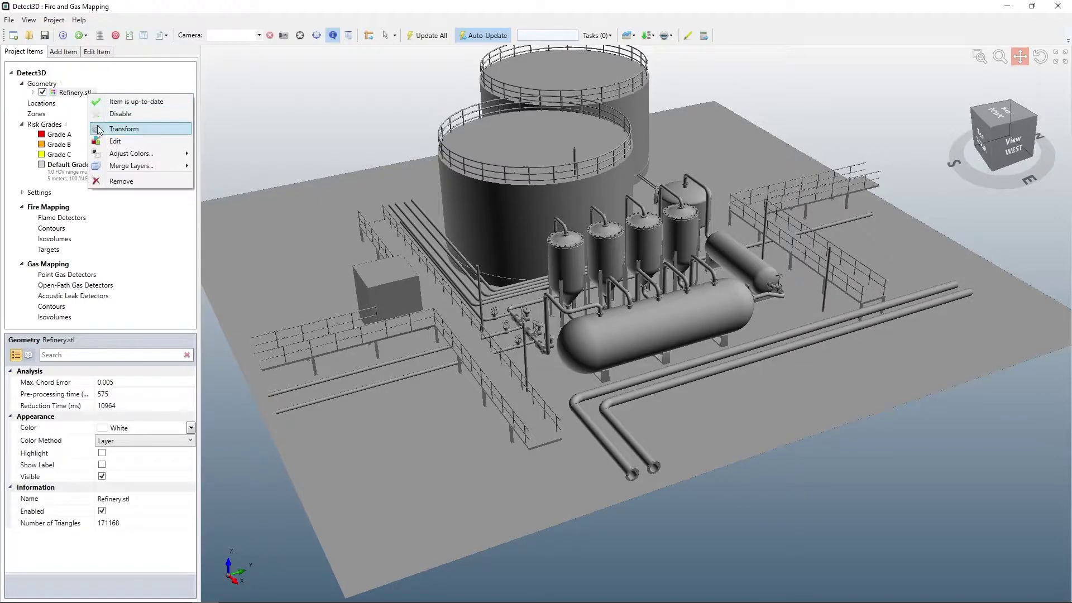
pyautogui.click(138, 142)
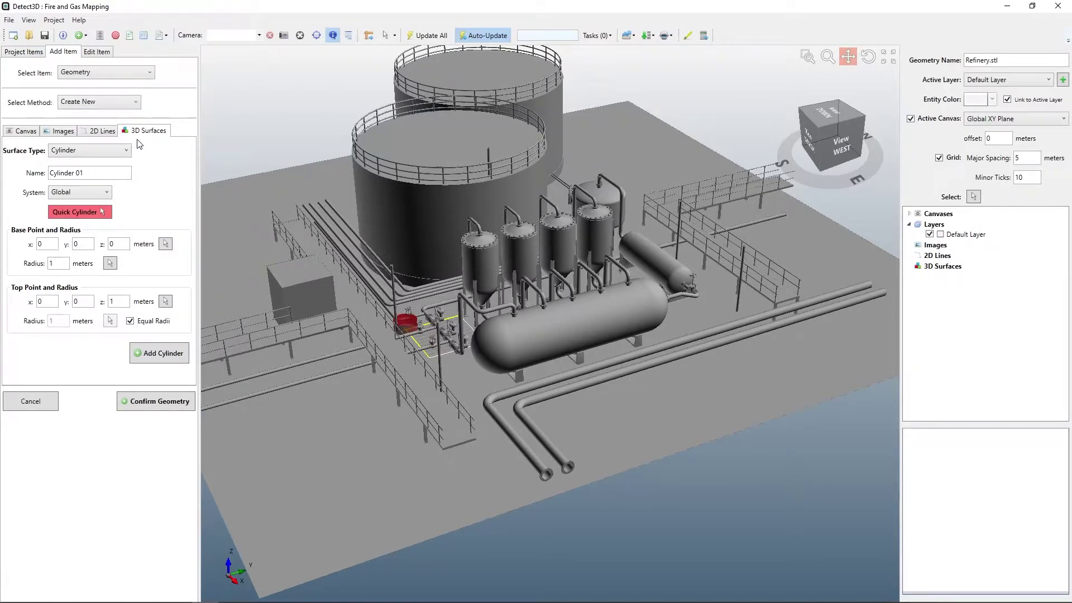
pyautogui.click(974, 197)
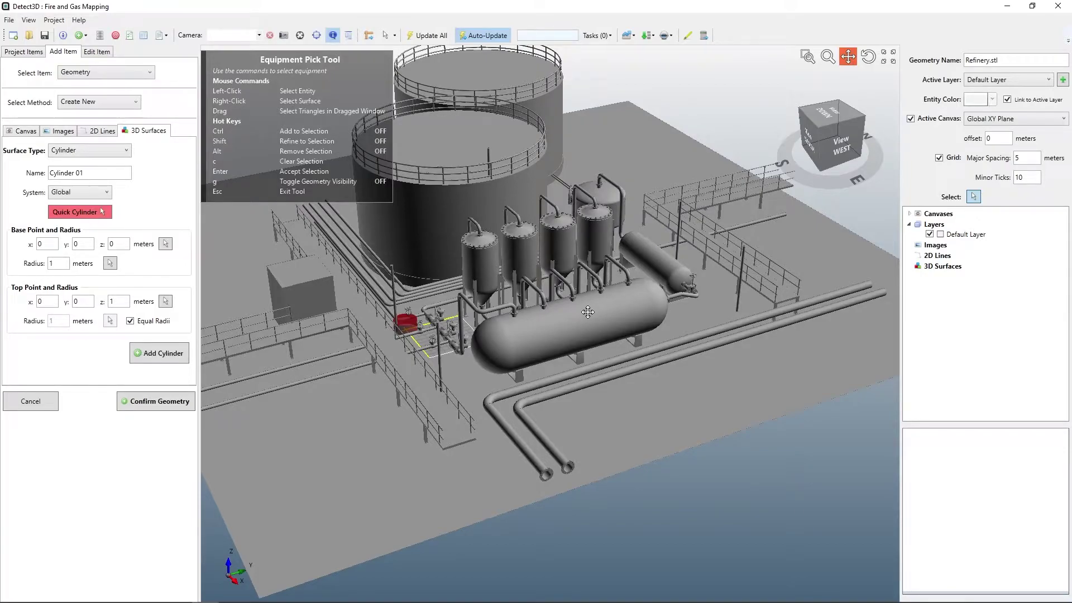
pyautogui.moveTo(588, 312); pyautogui.dragTo(512, 323)
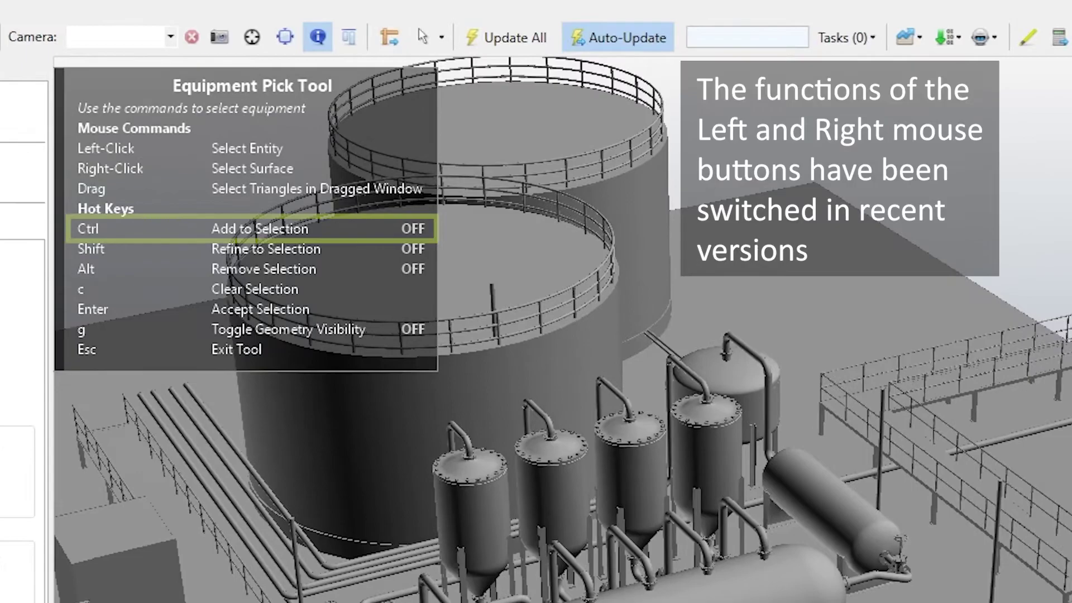
pyautogui.press('ctrl')
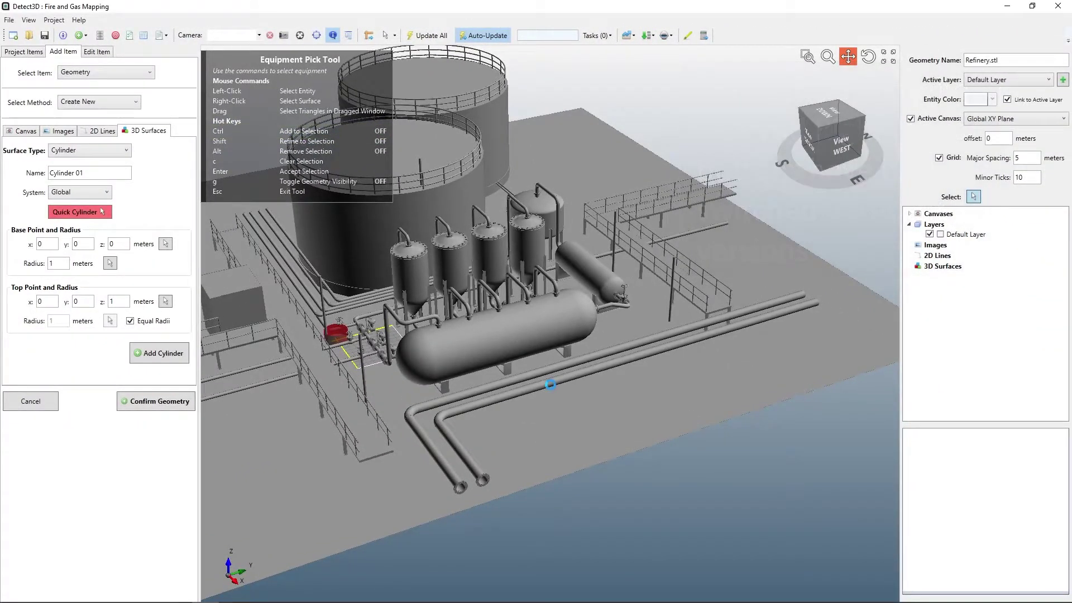
pyautogui.keyDown('ctrl'); pyautogui.click(548, 383); pyautogui.keyUp('ctrl')
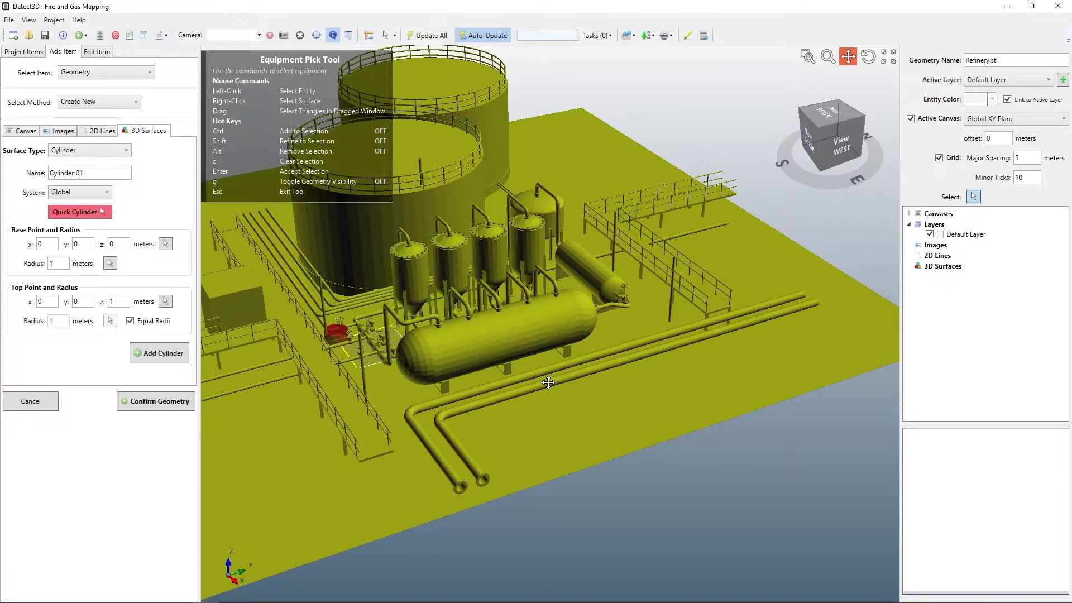
# Step: Refine the selection to the area around the horizontal tank and the two L-shaped pipes, and hide the unselected geometry
pyautogui.press('shift')
pyautogui.keyDown('shift'); pyautogui.moveTo(870, 267); pyautogui.dragTo(373, 517); pyautogui.keyUp('shift')
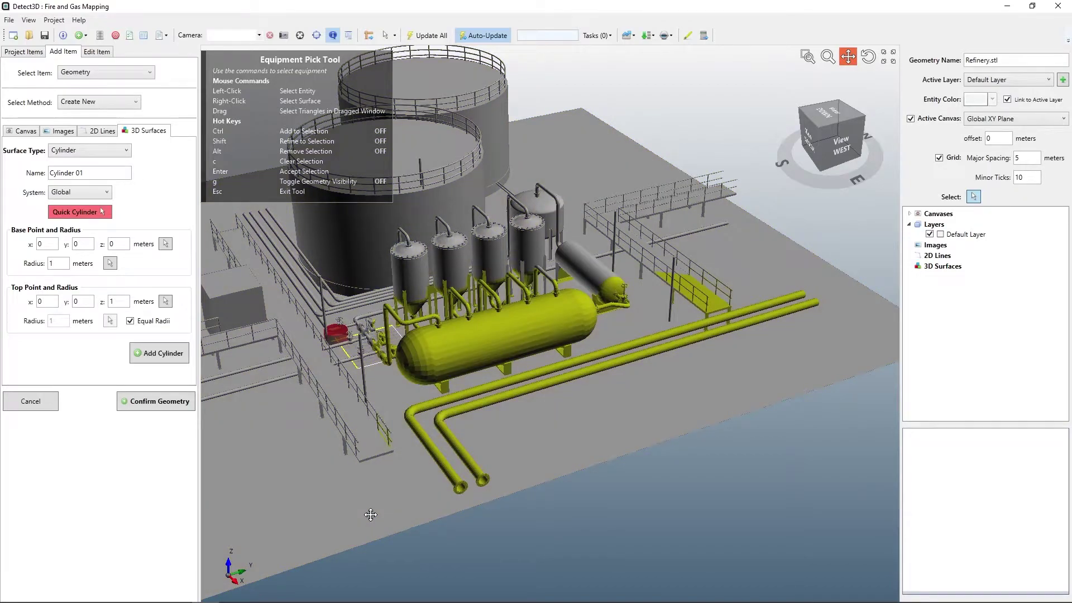
pyautogui.press('g')
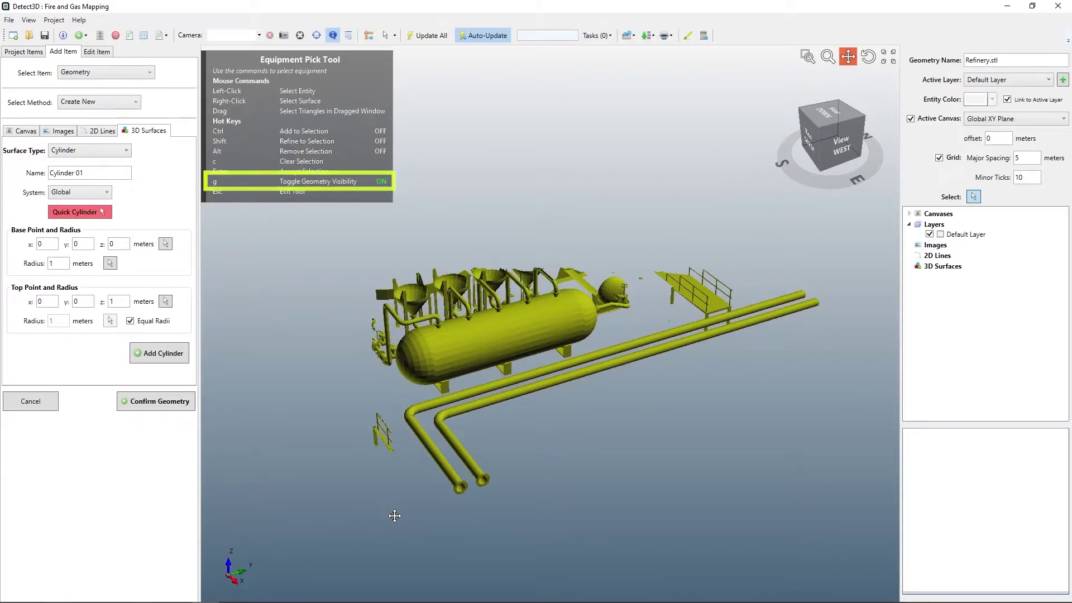
# Step: Refine the selection from the top view to a window around the two L-shaped pipes, excluding the horizontal tank
pyautogui.click(832, 111)
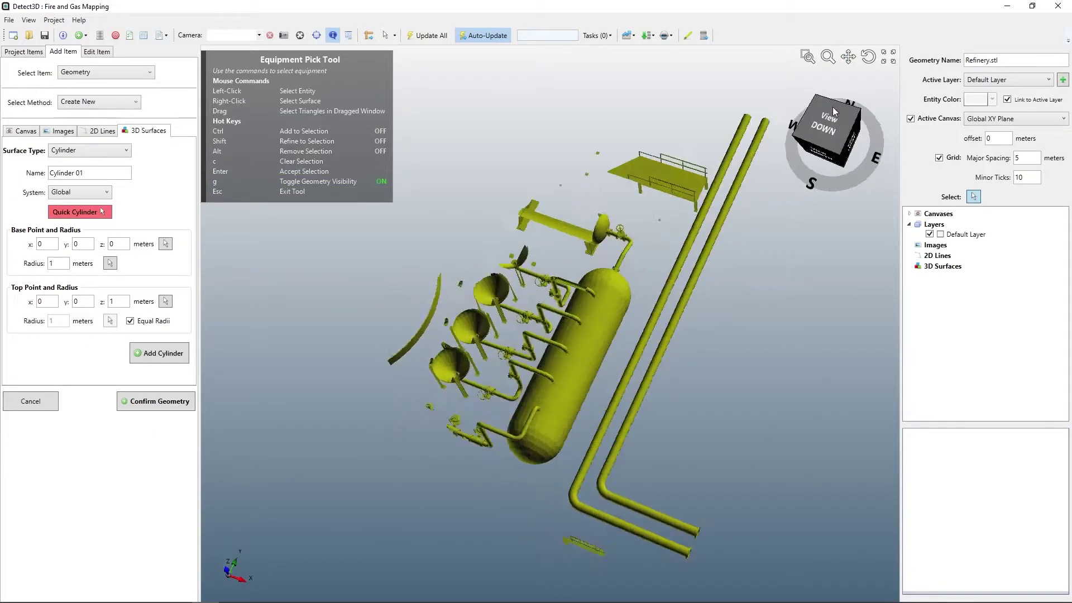
pyautogui.press('shift')
pyautogui.moveTo(608, 53); pyautogui.dragTo(836, 552)
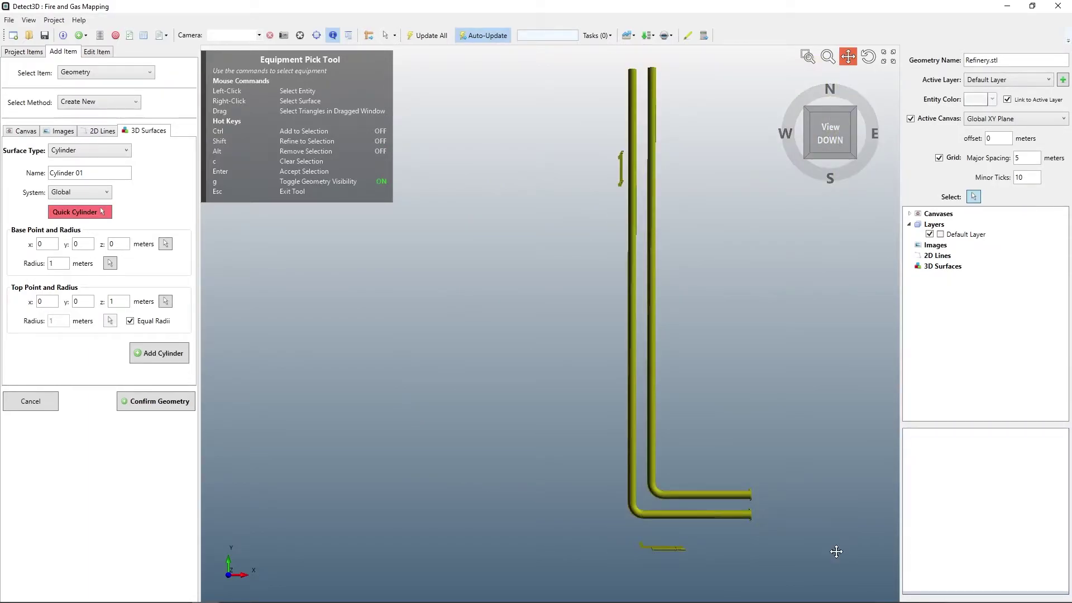
# Step: Refine the selection from the west and south views to exclude the leftover walkway pieces around the two pipes
pyautogui.click(853, 138)
pyautogui.click(843, 149)
pyautogui.moveTo(595, 296); pyautogui.dragTo(544, 338, button='middle')
pyautogui.keyDown('shift'); pyautogui.moveTo(390, 305); pyautogui.dragTo(850, 343); pyautogui.keyUp('shift')
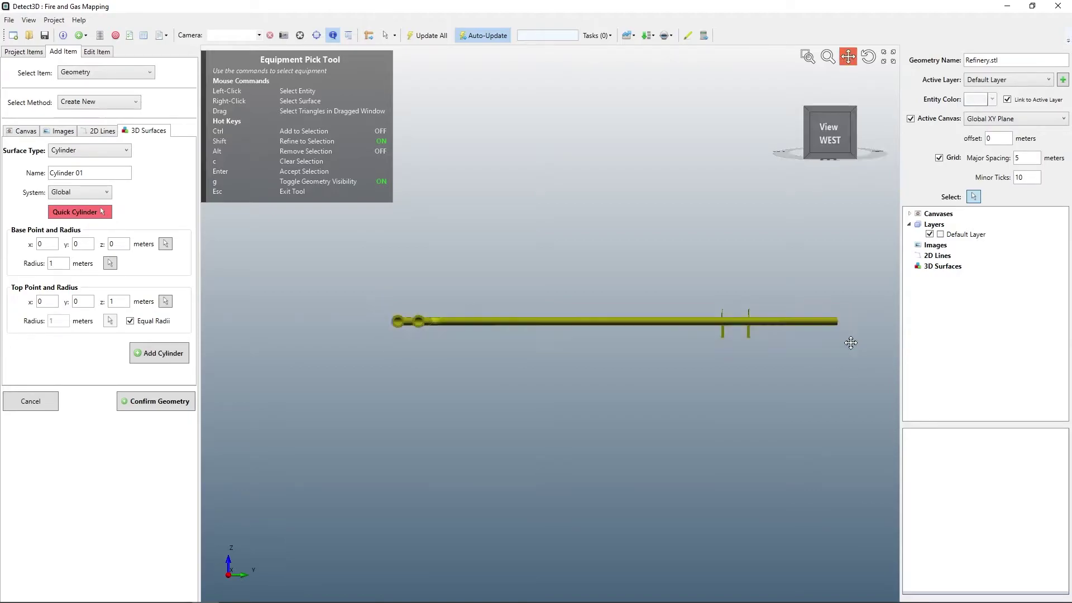
pyautogui.click(855, 140)
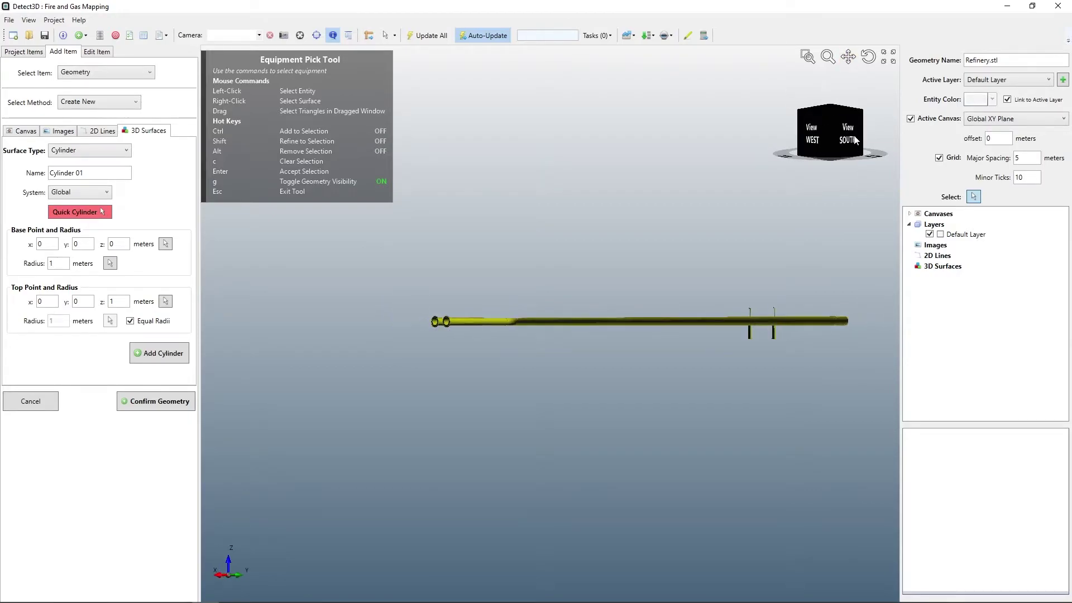
pyautogui.scroll(5, 629, 340)
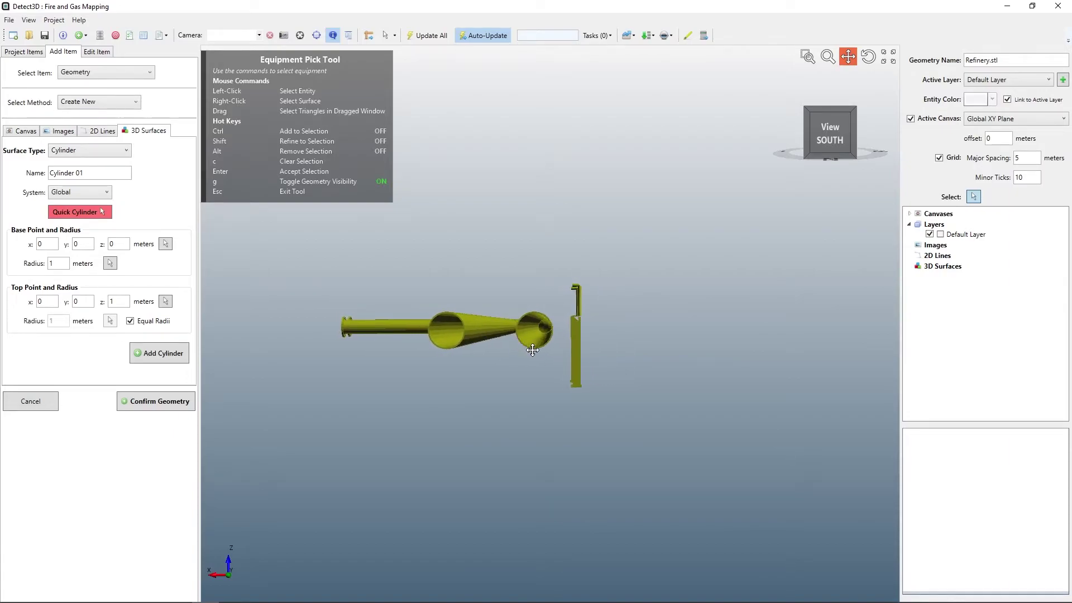
pyautogui.keyDown('shift'); pyautogui.moveTo(560, 373); pyautogui.dragTo(265, 284); pyautogui.keyUp('shift')
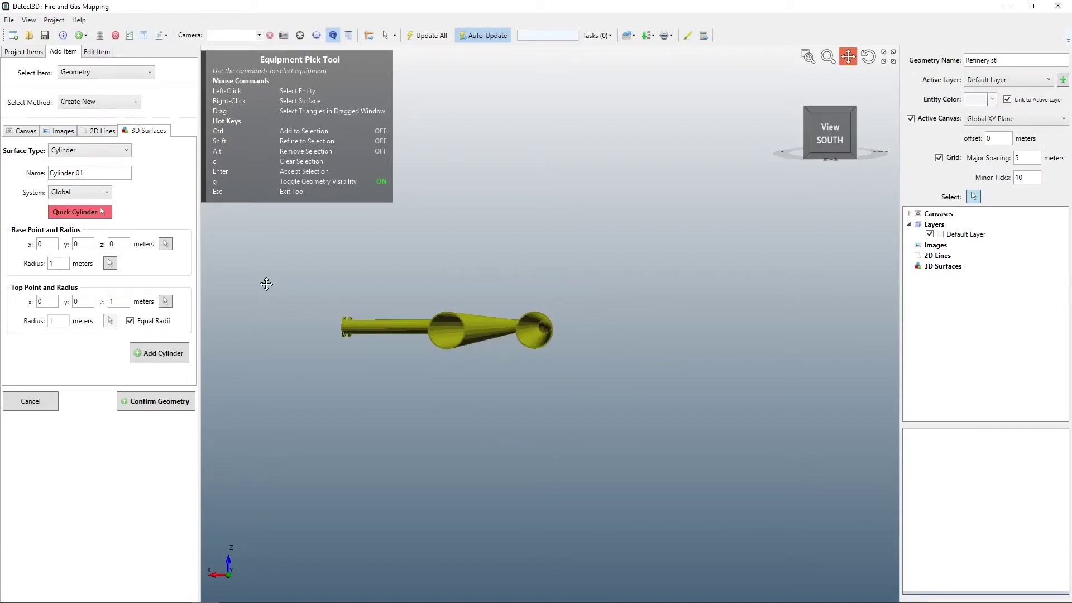
# Step: Delete the isolated pair of L-shaped pipes and confirm the edited geometry
pyautogui.moveTo(364, 318); pyautogui.dragTo(526, 347, button='middle')
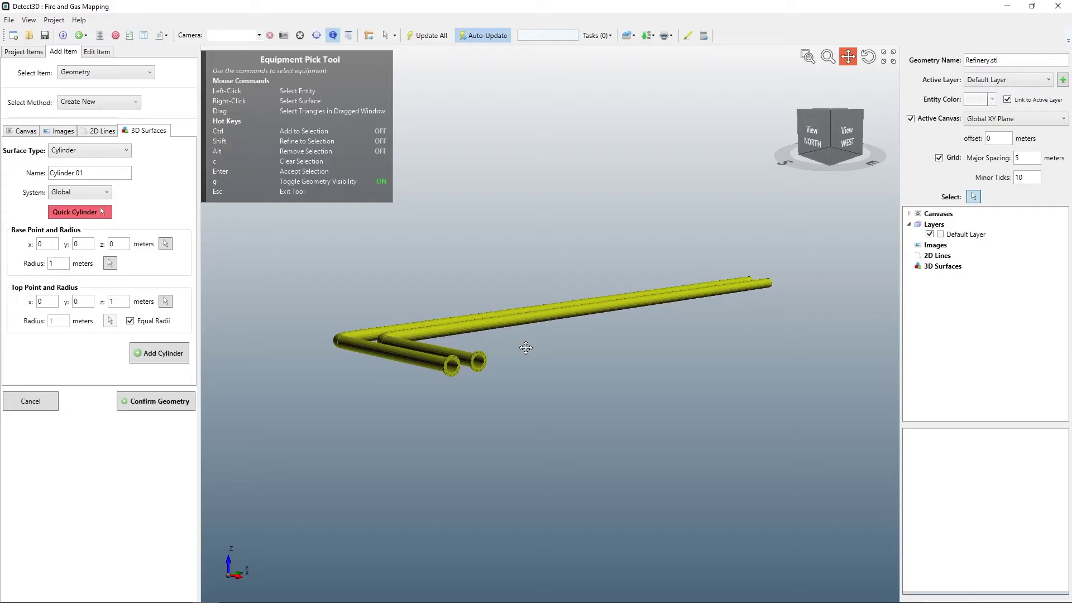
pyautogui.press('Delete')
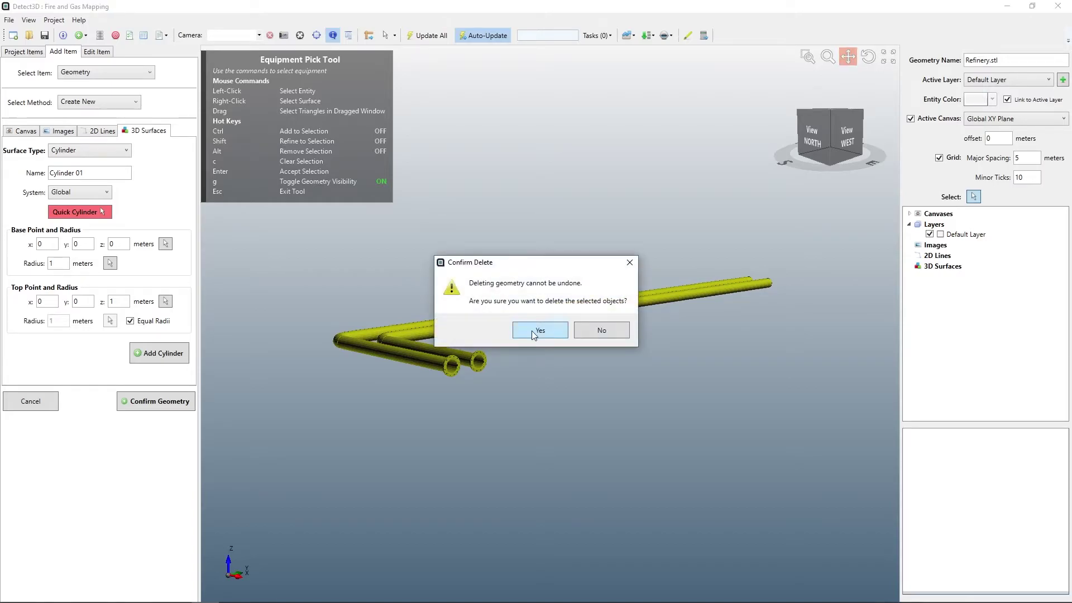
pyautogui.click(533, 333)
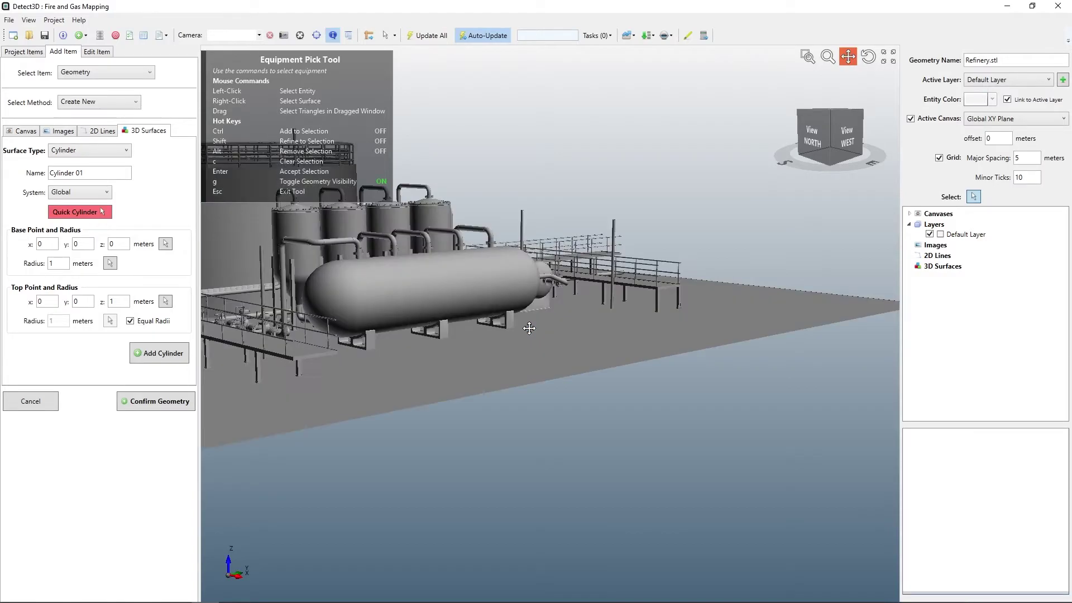
pyautogui.moveTo(529, 328); pyautogui.dragTo(525, 354, button='middle')
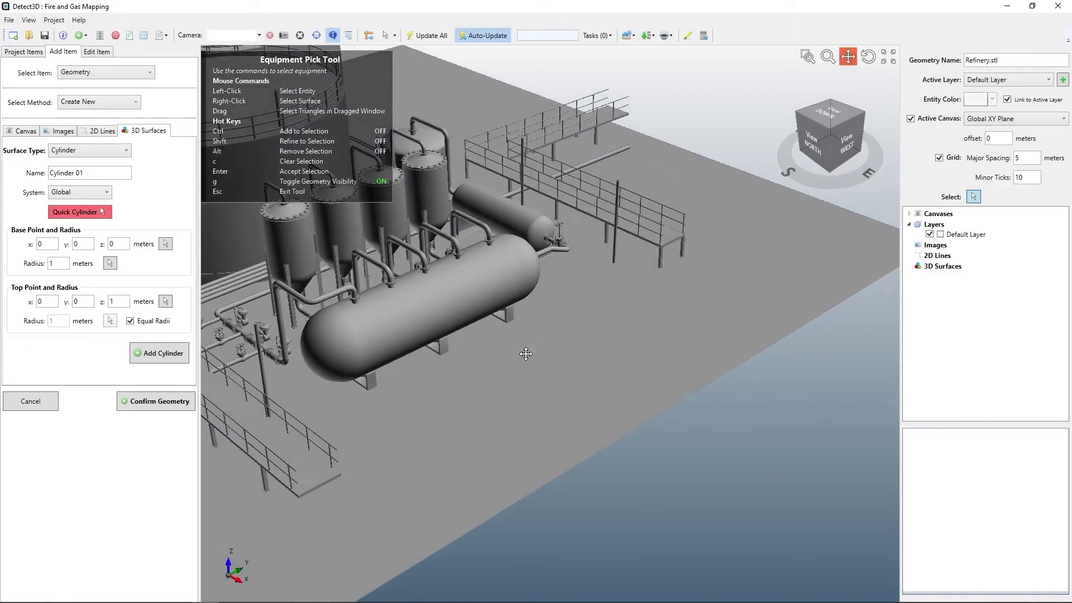
pyautogui.click(176, 402)
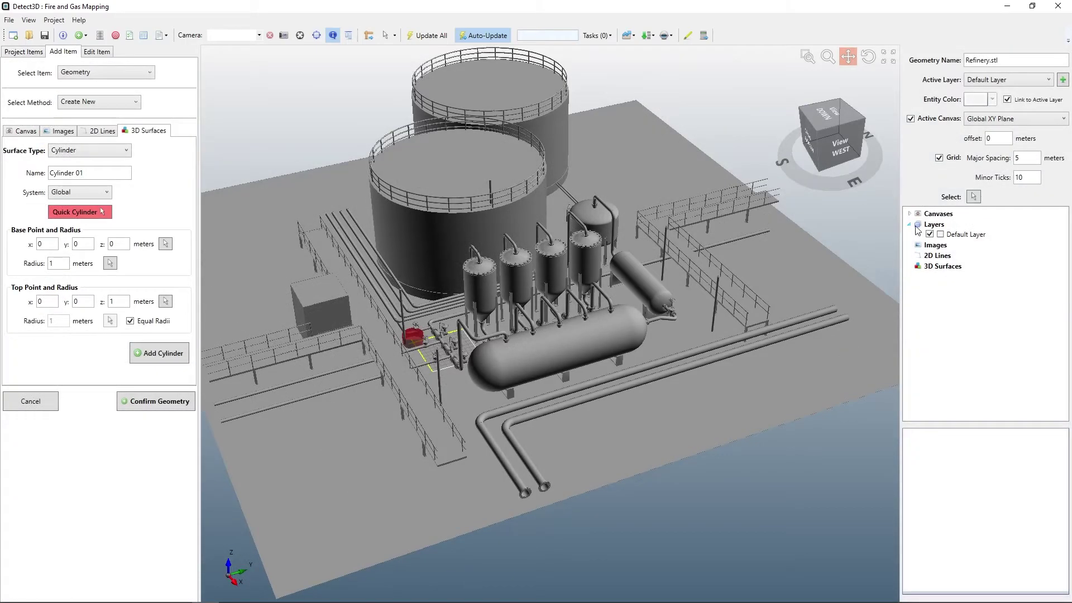
# Step: Pick both L-shaped pipes individually as entities with the Equipment Pick Tool, check them in isolation, and delete them
pyautogui.click(973, 197)
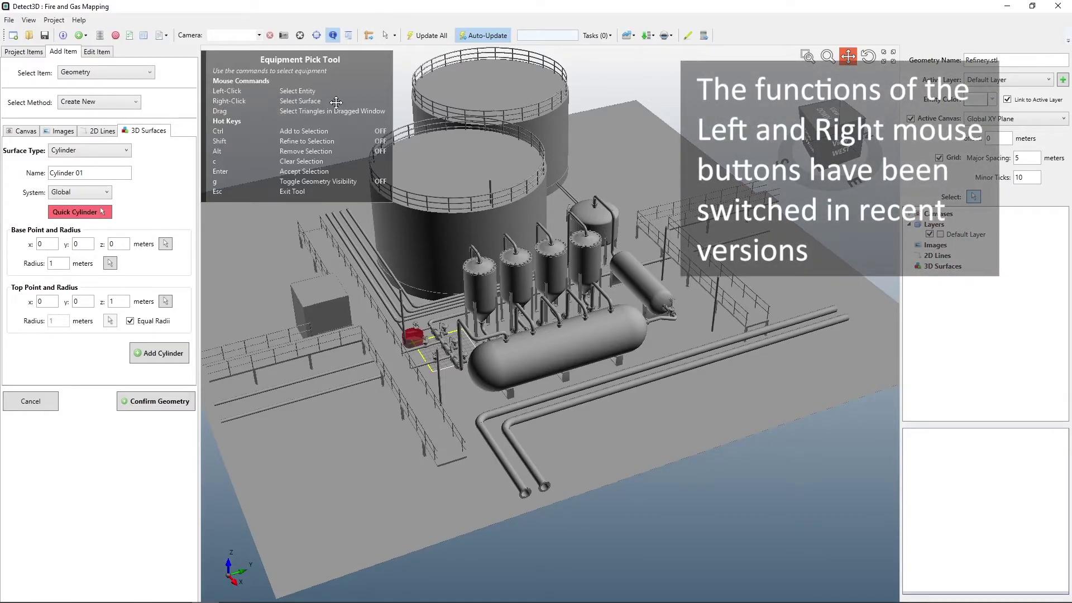
pyautogui.press('ctrl')
pyautogui.keyDown('ctrl'); pyautogui.click(514, 476); pyautogui.keyUp('ctrl')
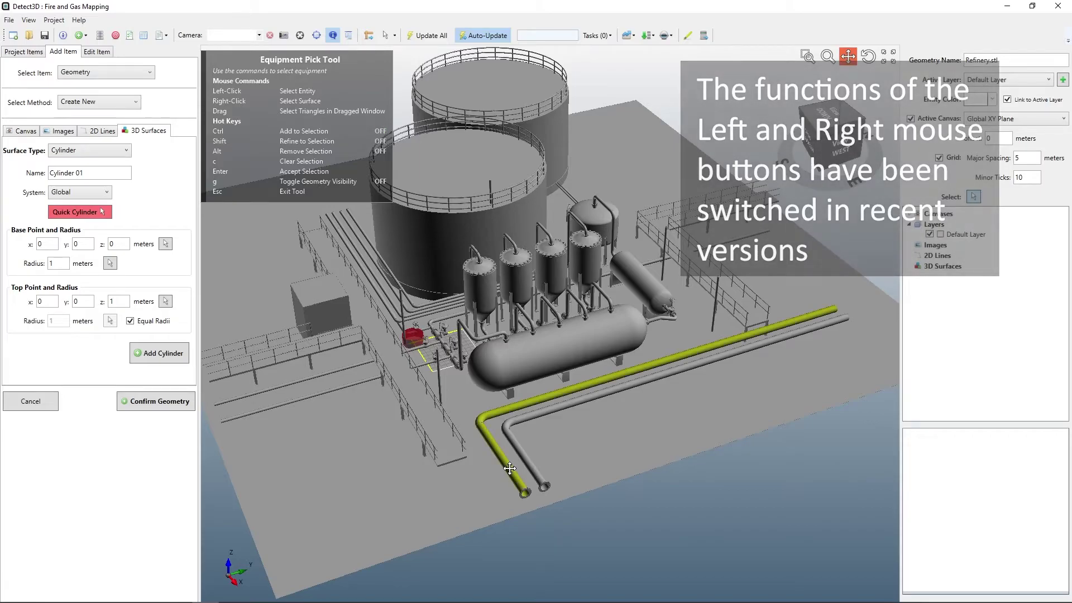
pyautogui.scroll(5, 613, 467)
pyautogui.press('ctrl')
pyautogui.keyDown('ctrl'); pyautogui.click(420, 475); pyautogui.keyUp('ctrl')
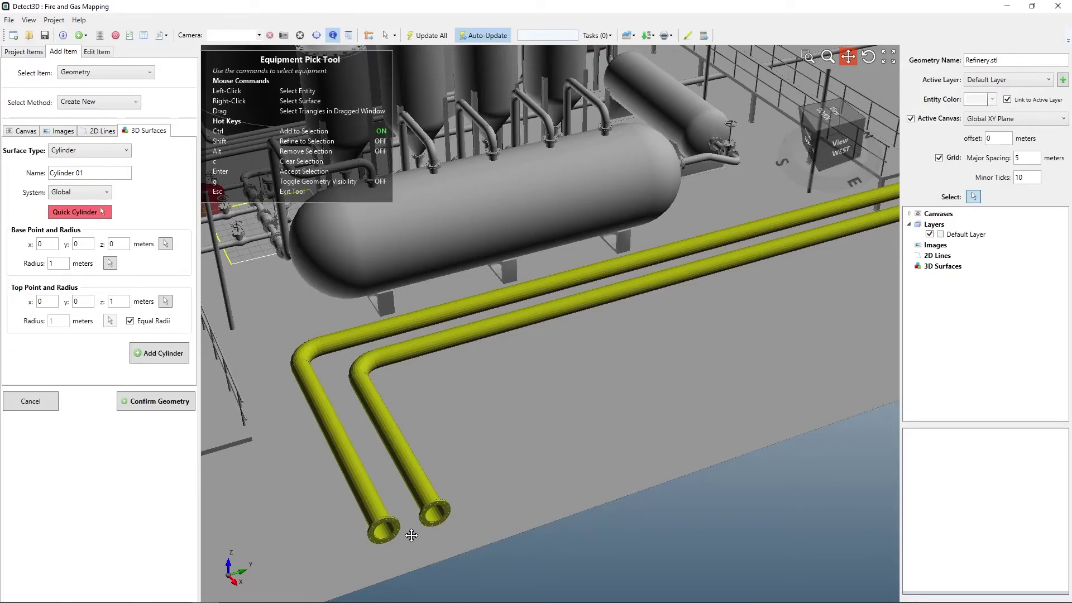
pyautogui.scroll(-4, 433, 531)
pyautogui.press('g')
pyautogui.moveTo(441, 520); pyautogui.dragTo(479, 438, button='middle')
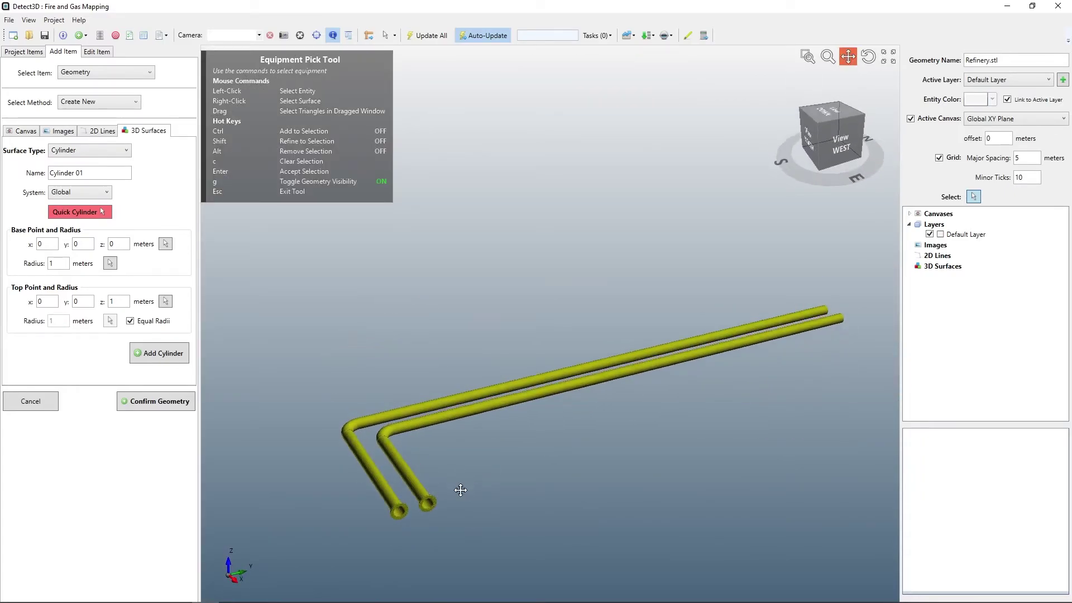
pyautogui.press('g')
pyautogui.press('Delete')
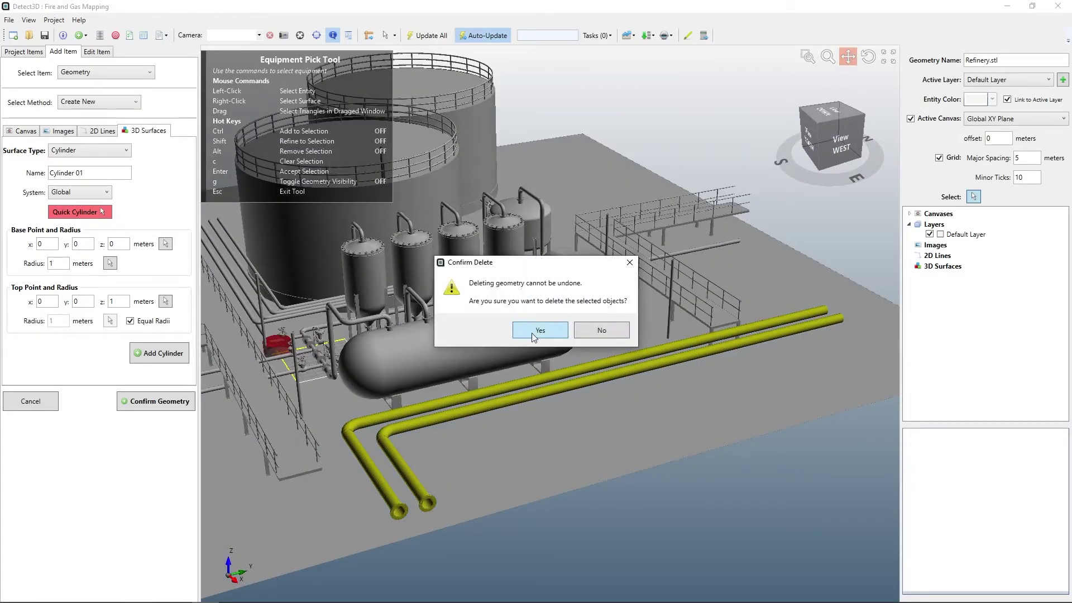
pyautogui.click(537, 331)
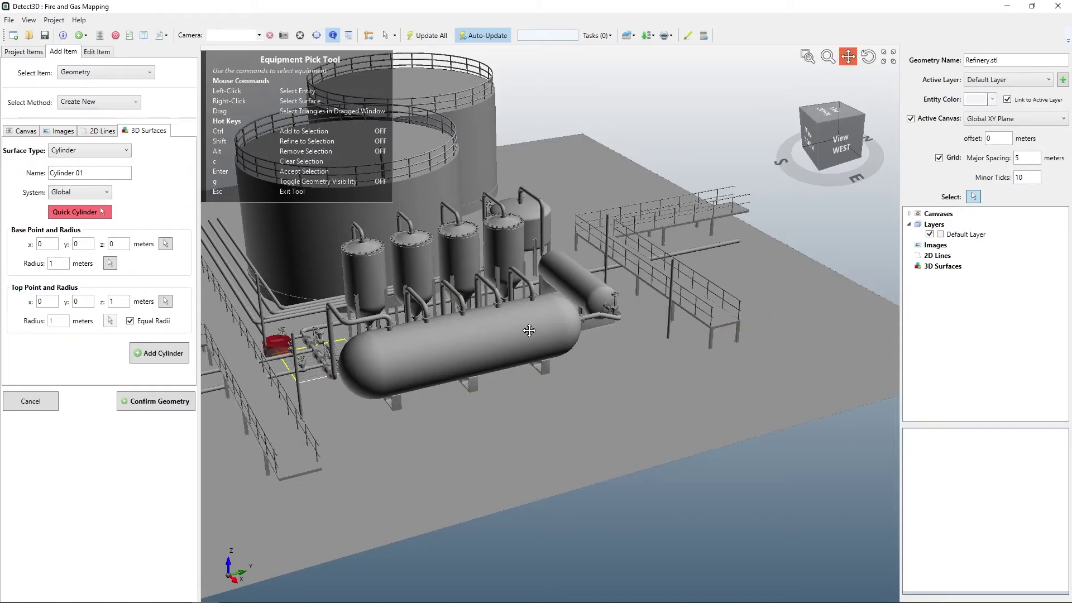
# Step: Select both L-shaped pipes with one window from above, isolate them to check the selection, and delete them
pyautogui.scroll(-2, 529, 330)
pyautogui.moveTo(529, 330); pyautogui.dragTo(565, 419, button='middle')
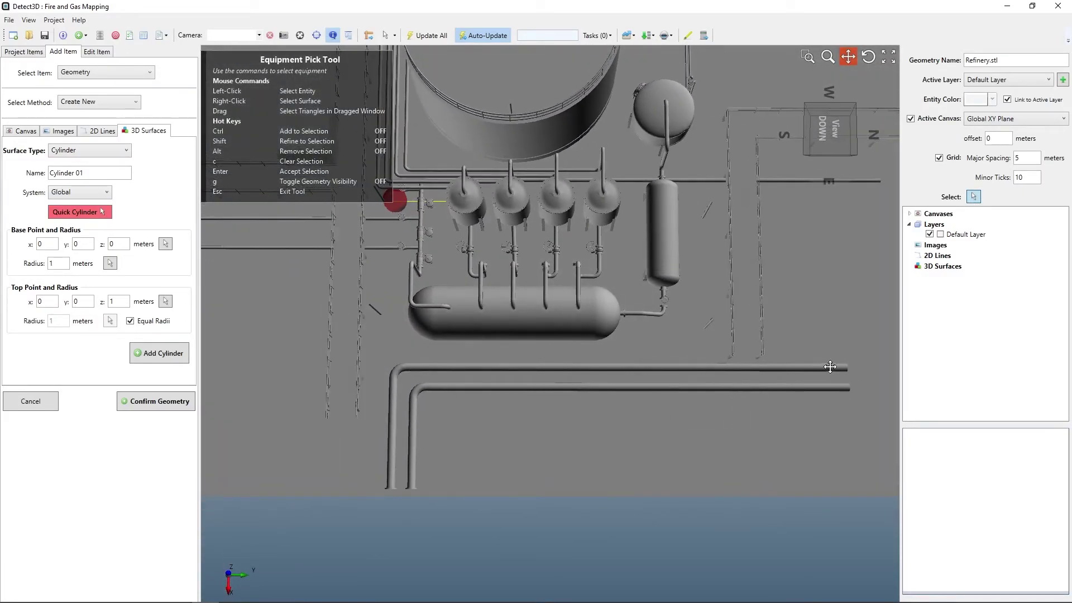
pyautogui.moveTo(867, 357); pyautogui.dragTo(371, 542)
pyautogui.press('g')
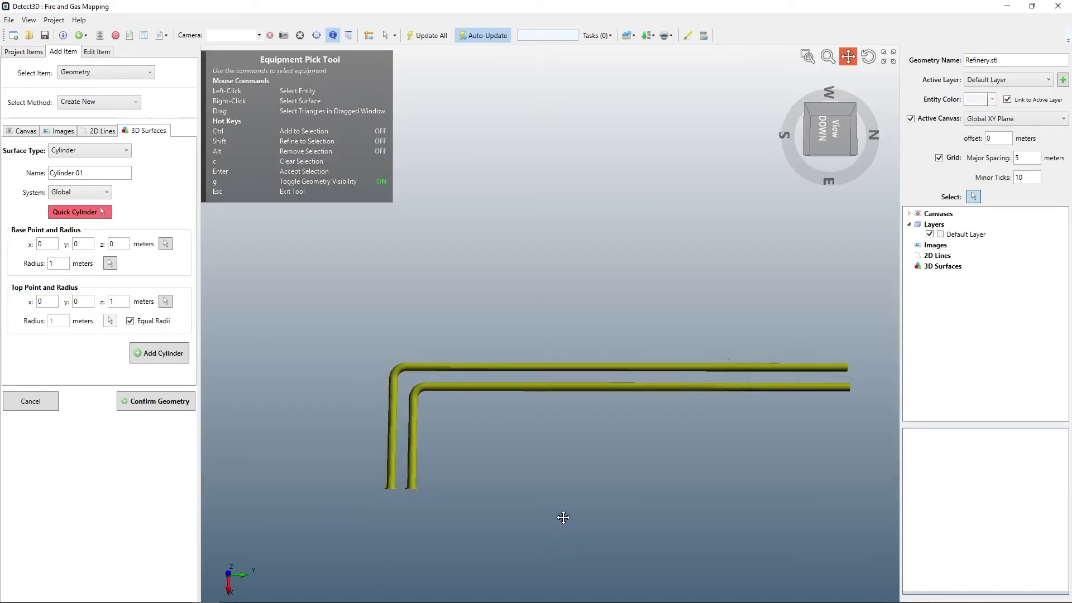
pyautogui.moveTo(562, 519); pyautogui.dragTo(591, 445, button='middle')
pyautogui.press('Delete')
pyautogui.click(541, 331)
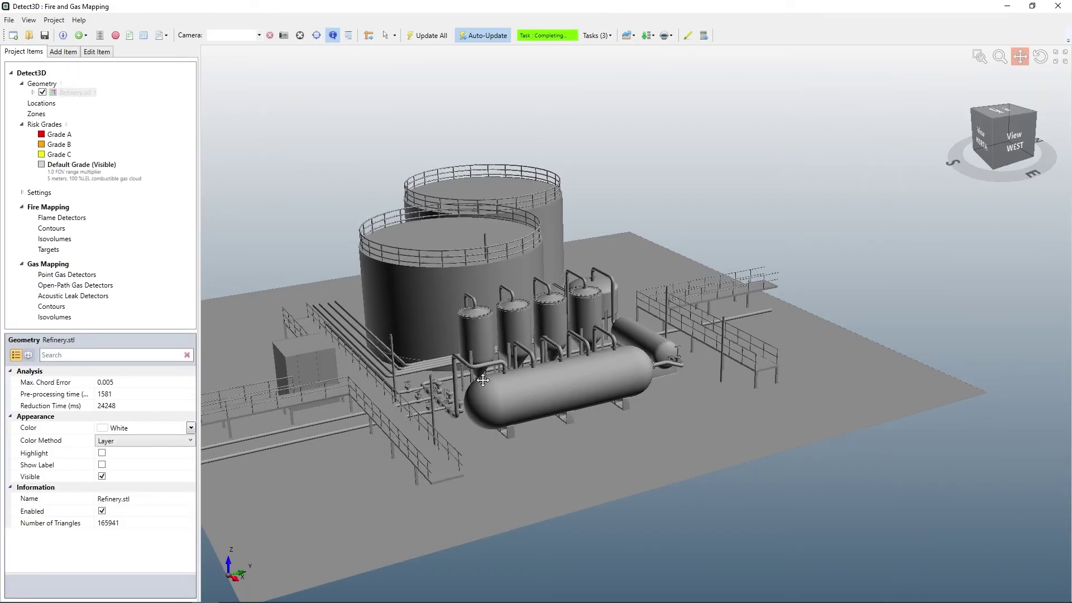
pyautogui.moveTo(551, 383); pyautogui.dragTo(616, 387)
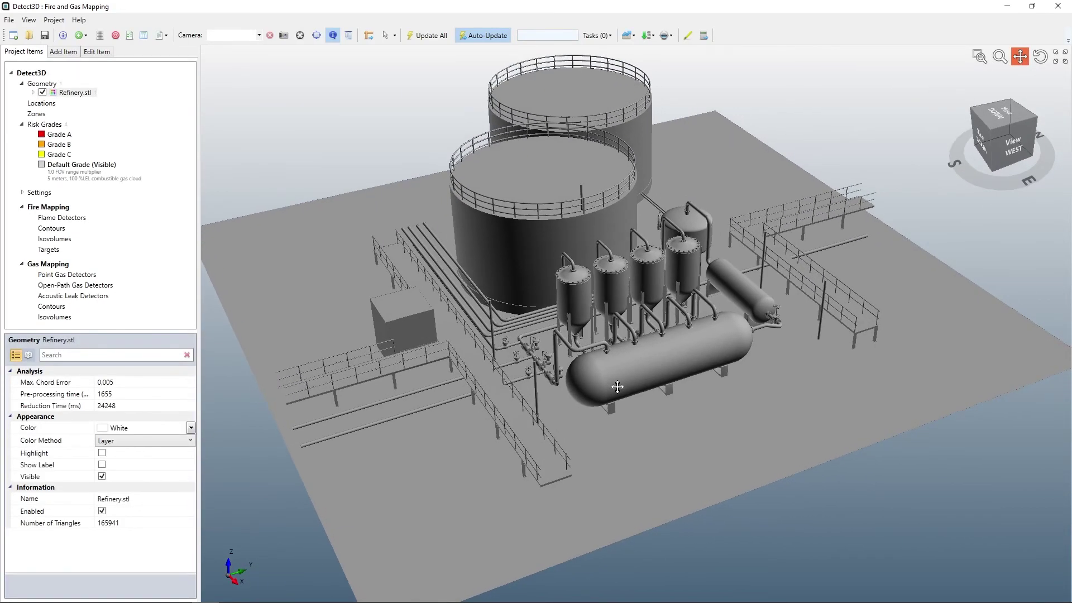